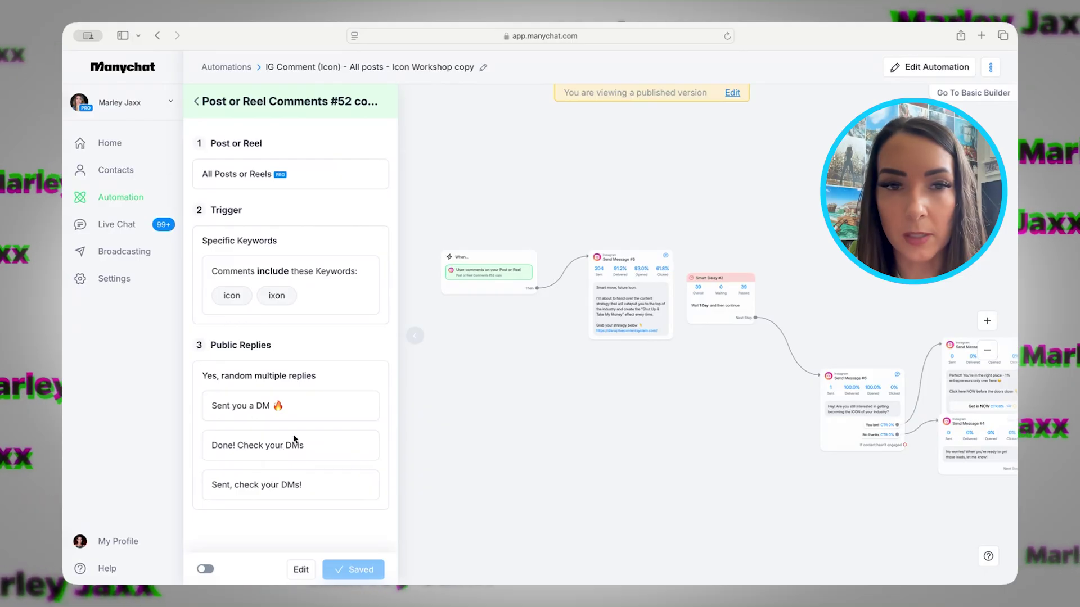
Show Send Message #6's stats (204 contacts, 132 clicks) and pan to the following delay and follow-up.
click(620, 302)
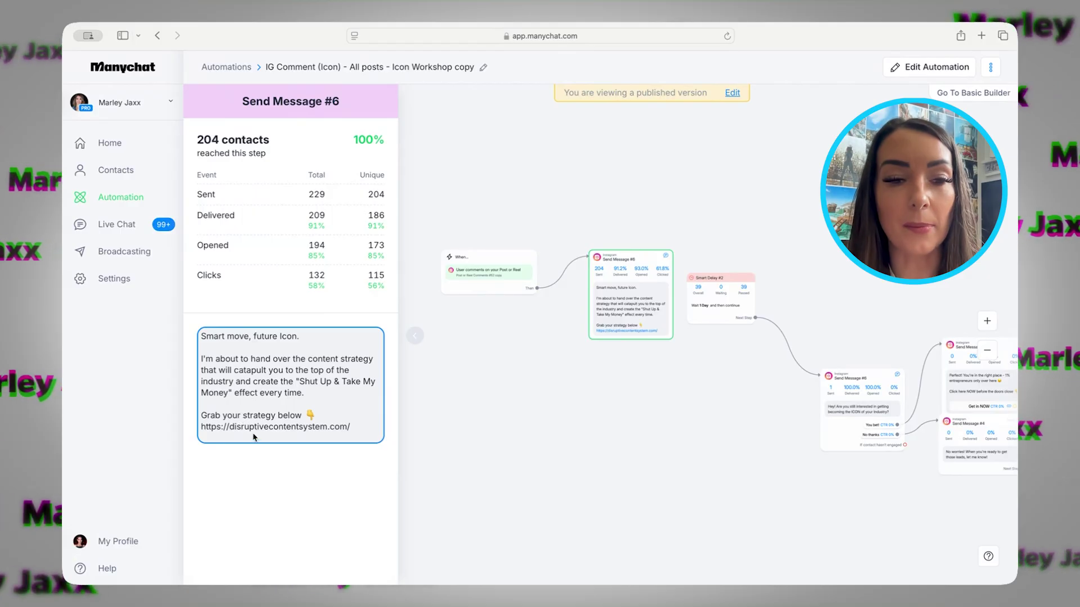
drag(631, 368, 480, 341)
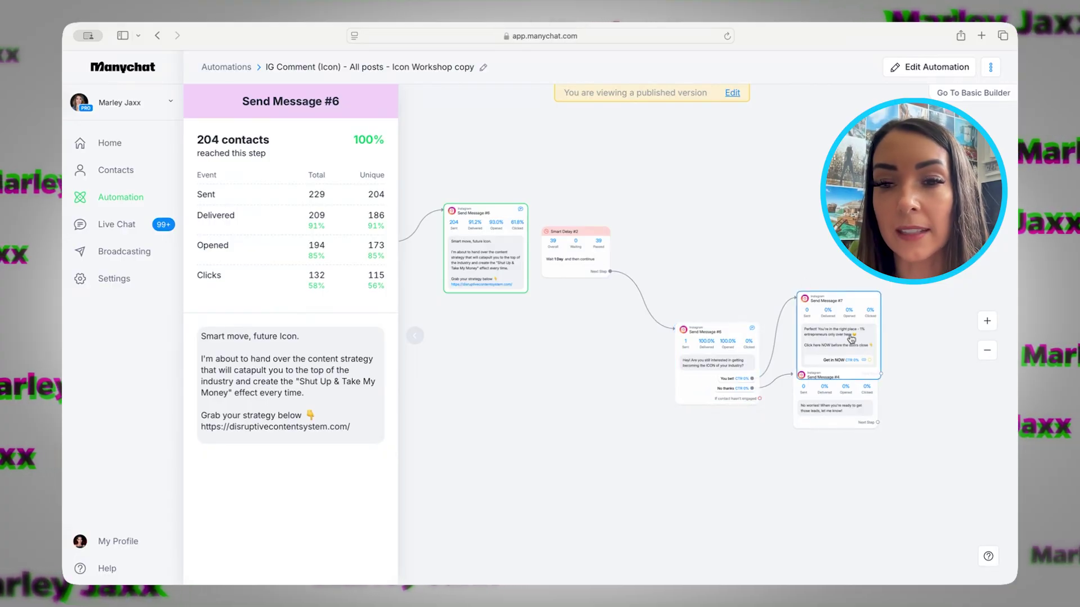
scroll(855, 369, down, 3)
Inspect Send Message #7 in the existing flow.
click(828, 240)
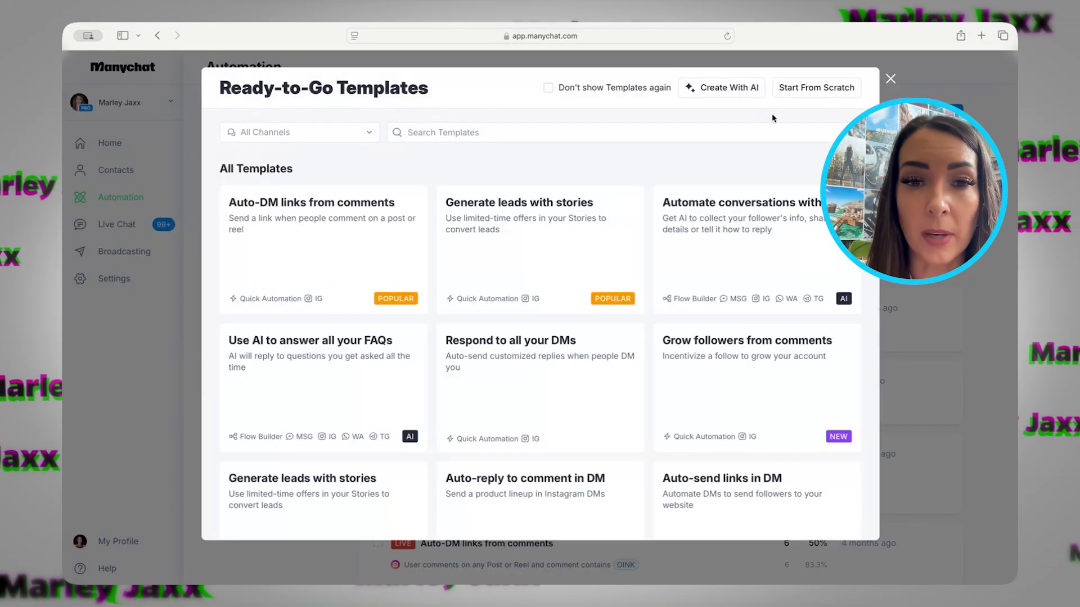
Browse the Ready-to-Go Templates gallery and choose the Auto-DM links from comments template.
click(890, 79)
click(951, 108)
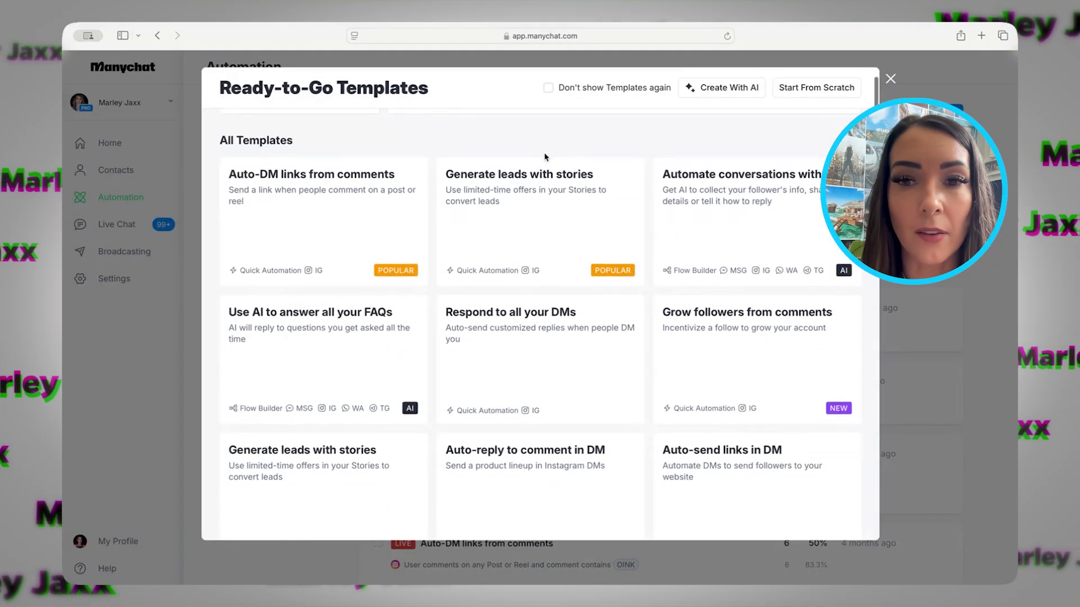
scroll(544, 157, down, 1)
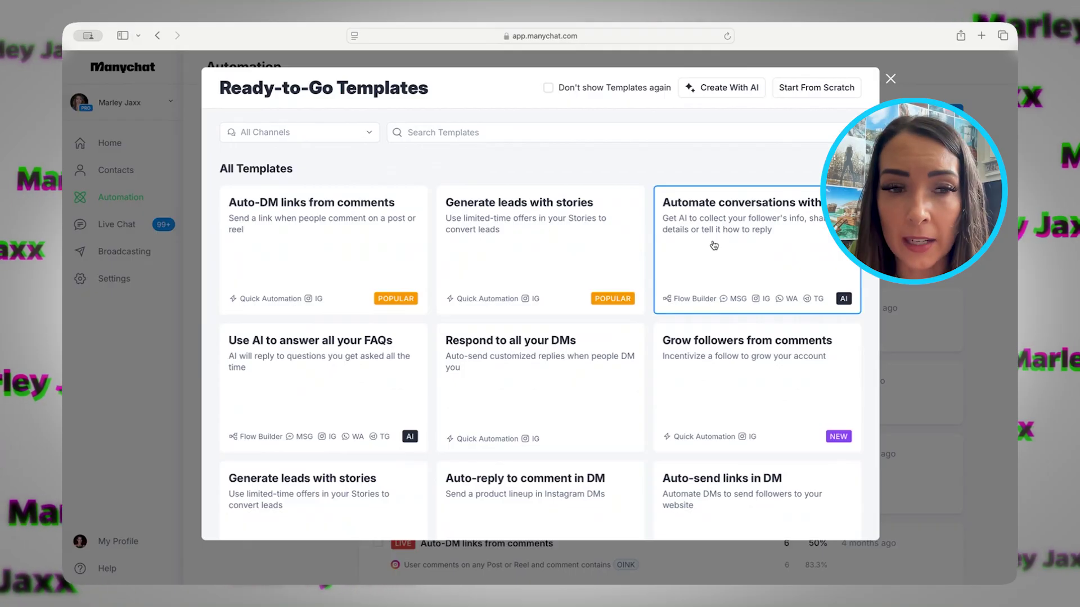
scroll(713, 245, down, 2)
scroll(345, 342, down, 2)
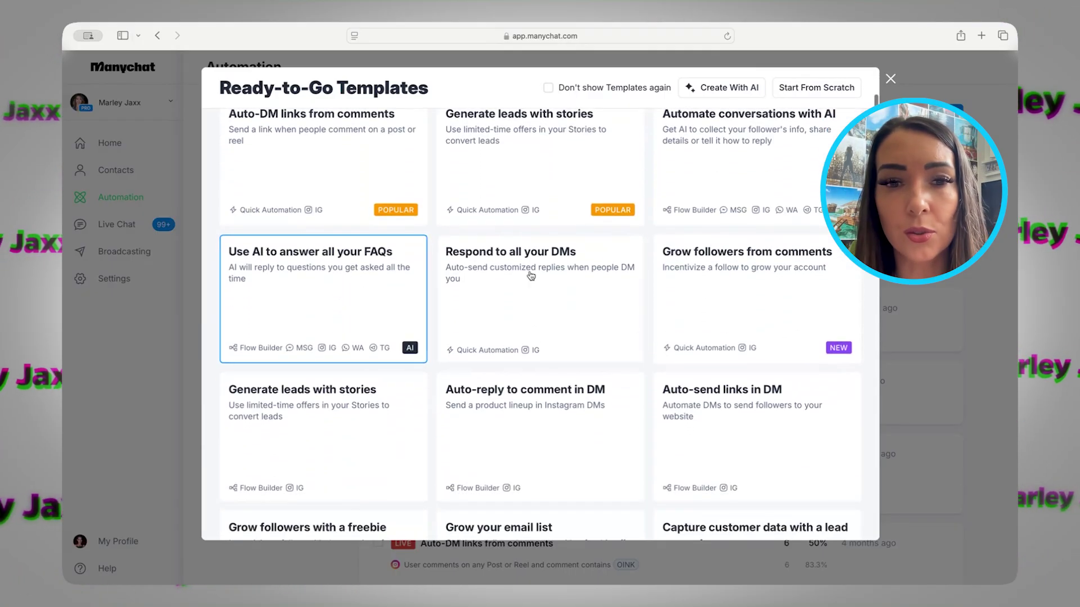
scroll(548, 283, up, 4)
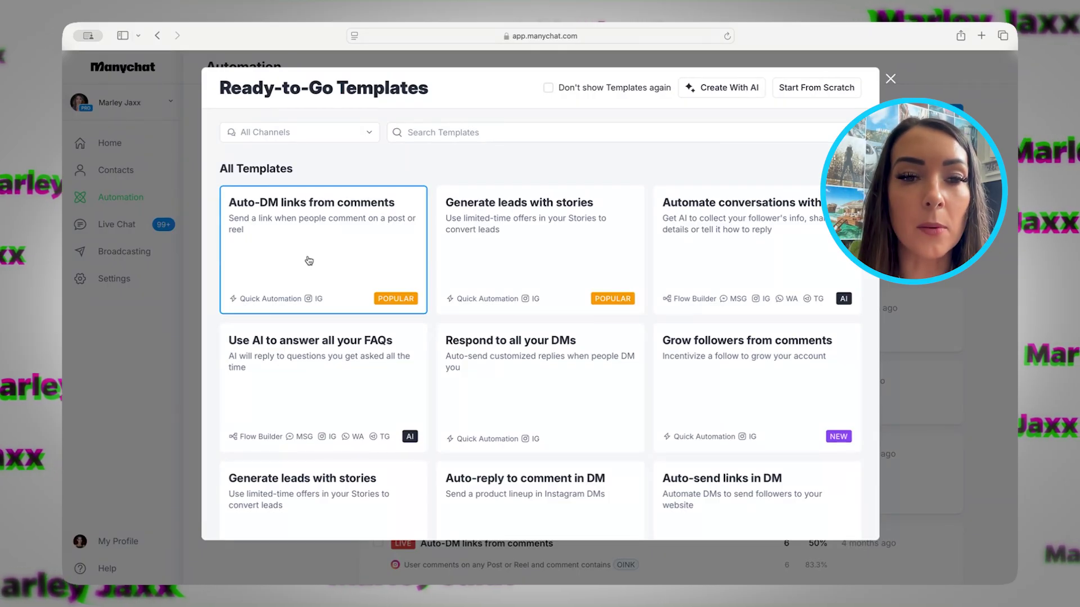
click(309, 260)
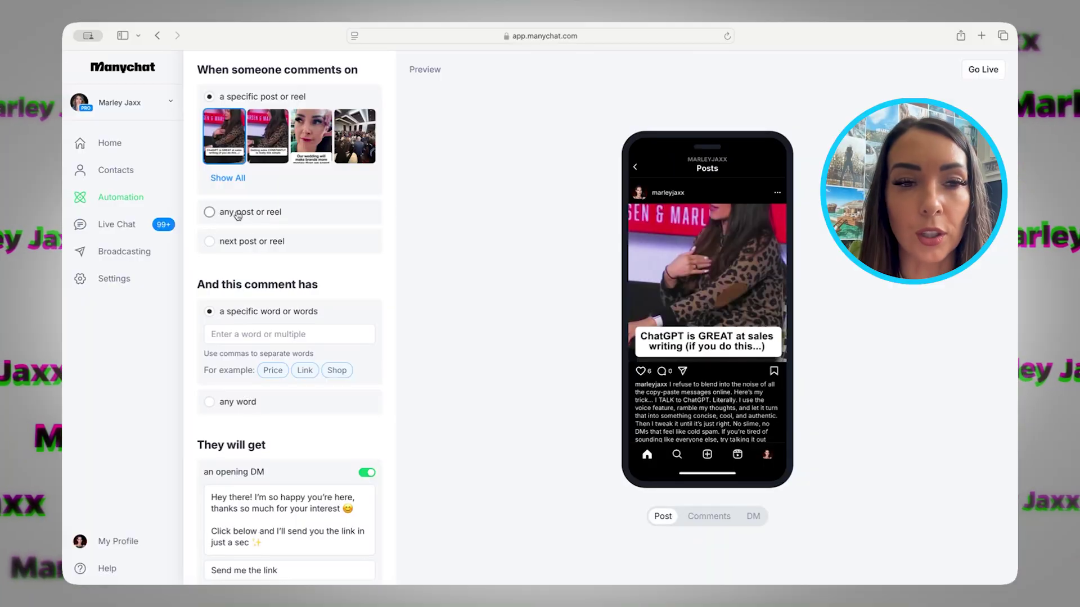
Trigger on a chosen post when comments contain the keywords chat, chatt or gpt.
click(207, 210)
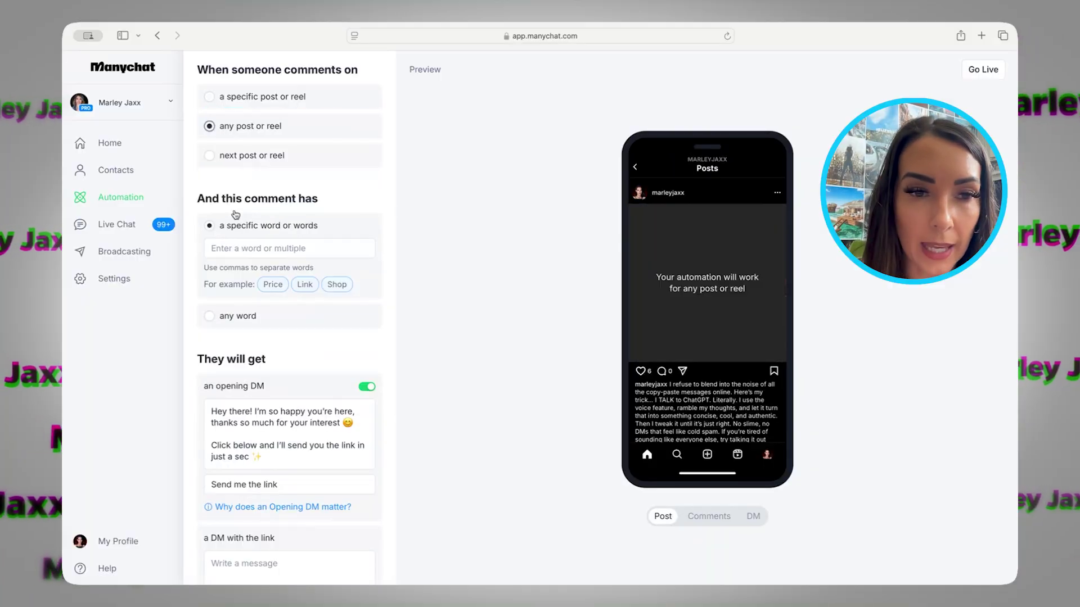
click(253, 155)
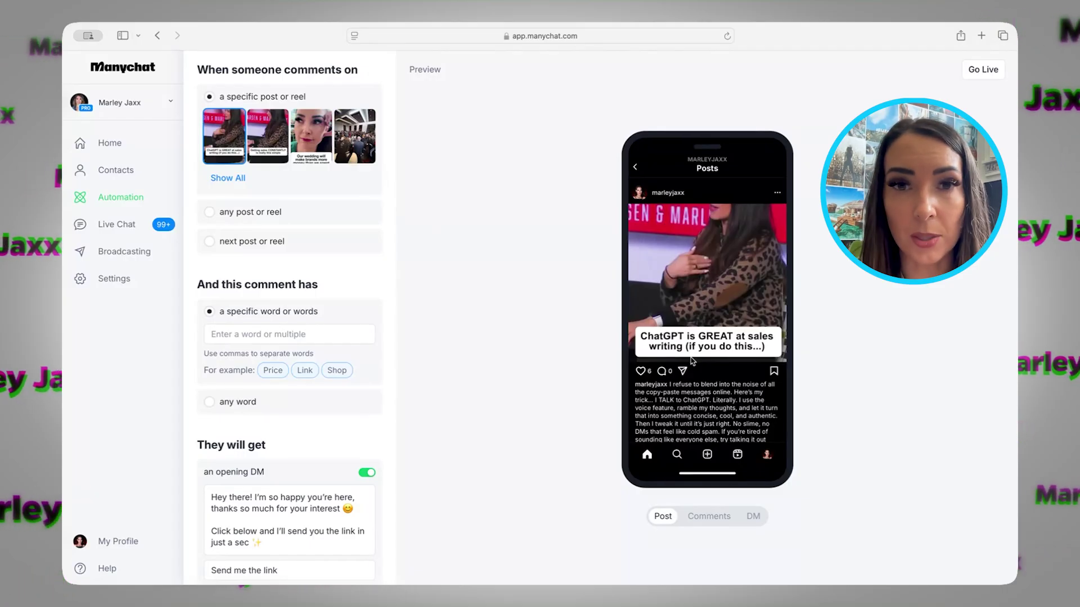
scroll(230, 338, down, 3)
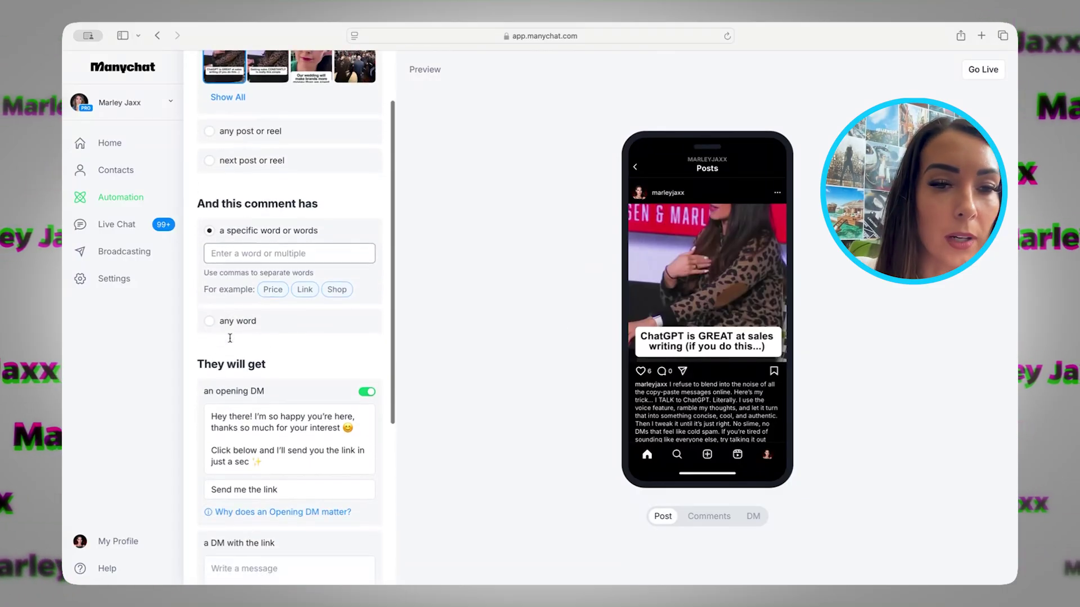
click(265, 249)
text(chat)
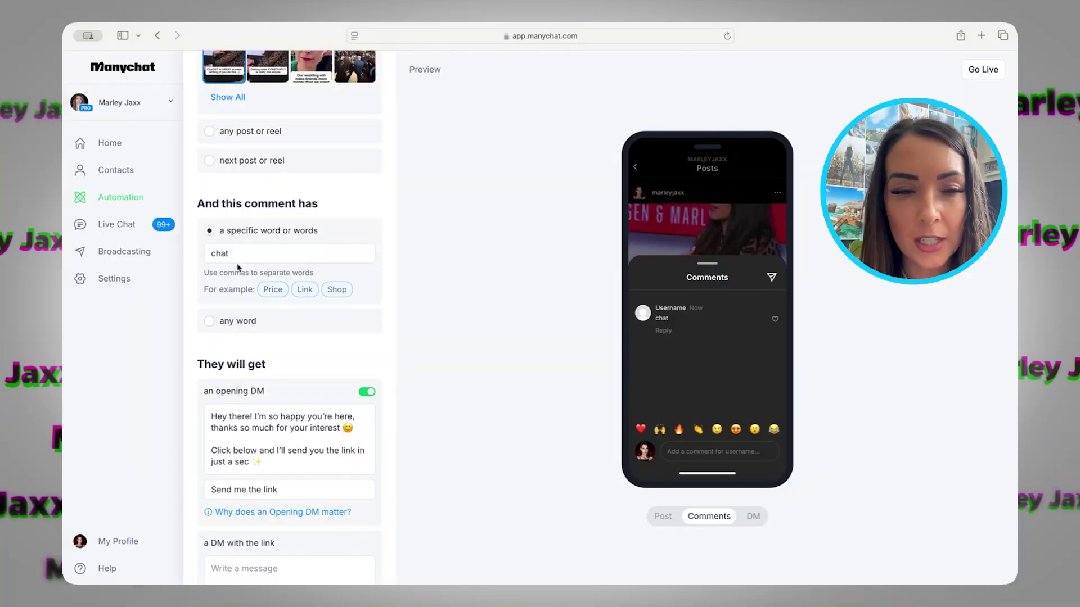
click(263, 254)
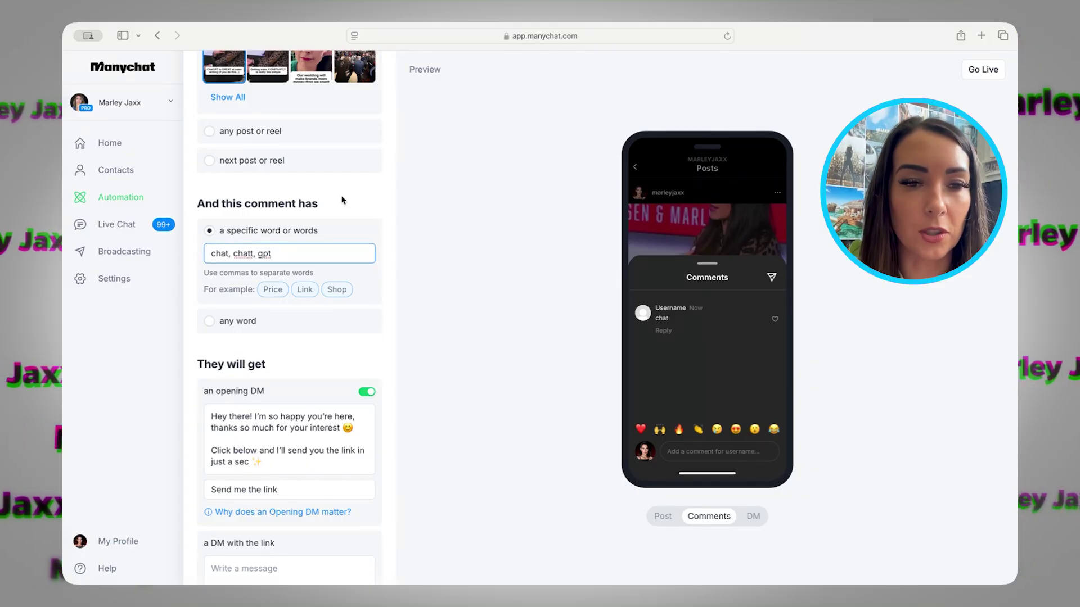
scroll(341, 200, down, 5)
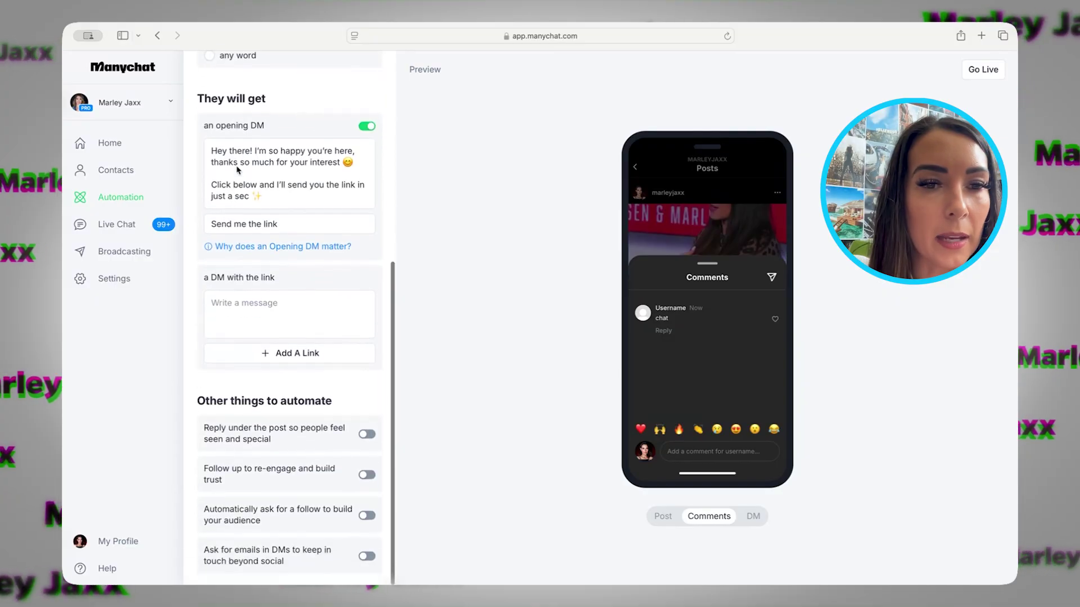
click(237, 164)
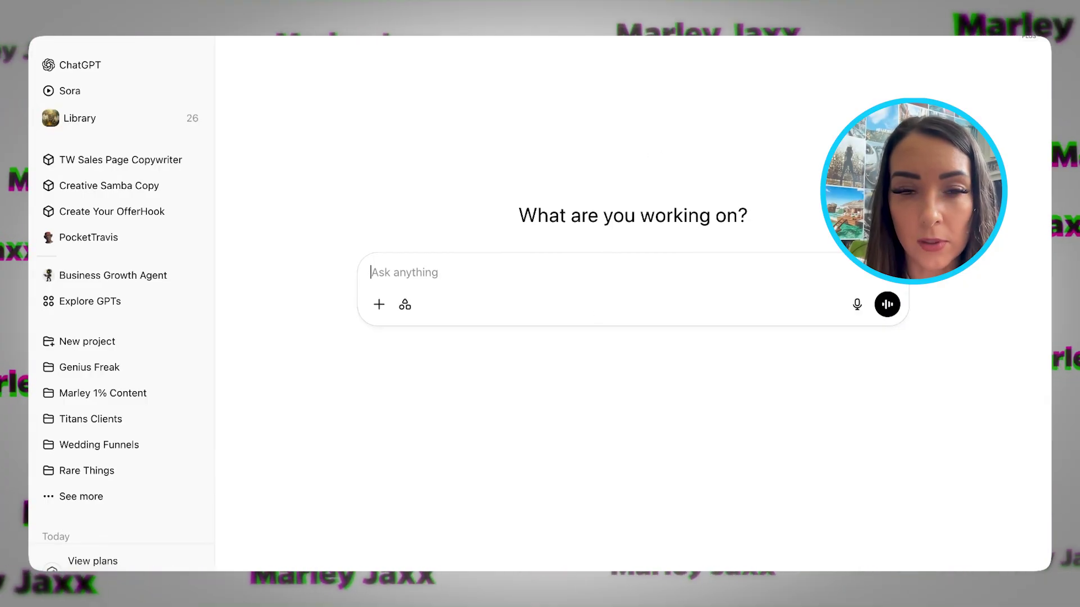
Have ChatGPT draft a friendly, urgent opening DM and paste it into Manychat's opening message.
click(370, 273)
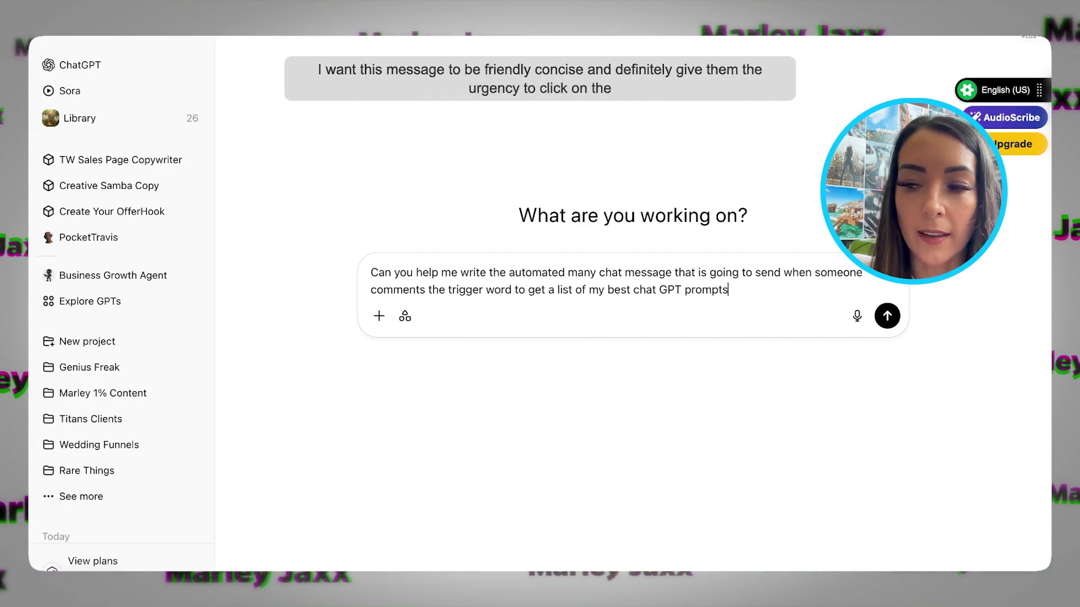
key(Return)
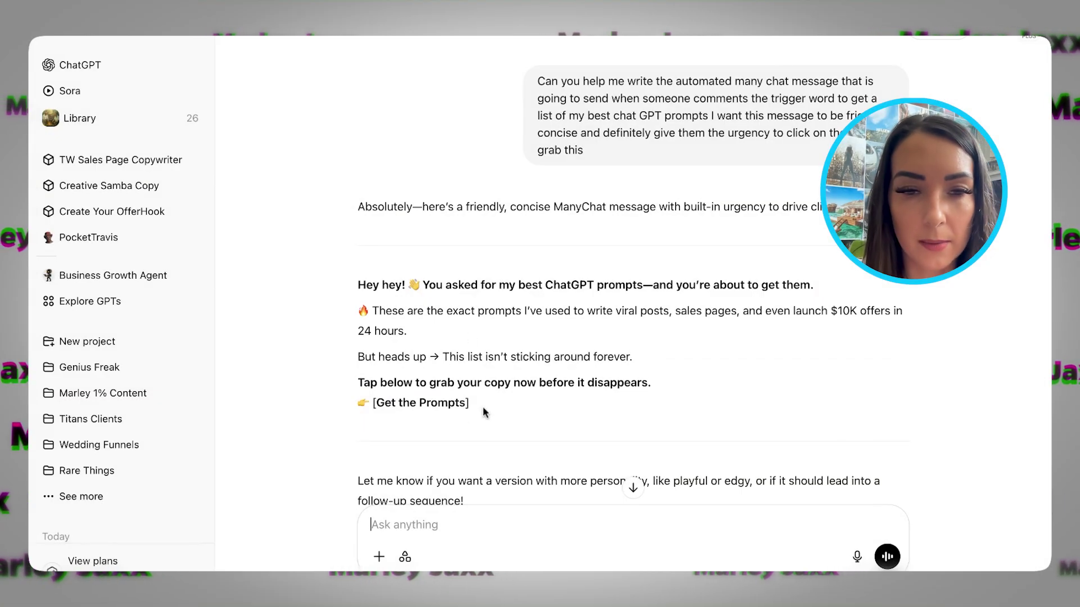
drag(483, 412, 358, 281)
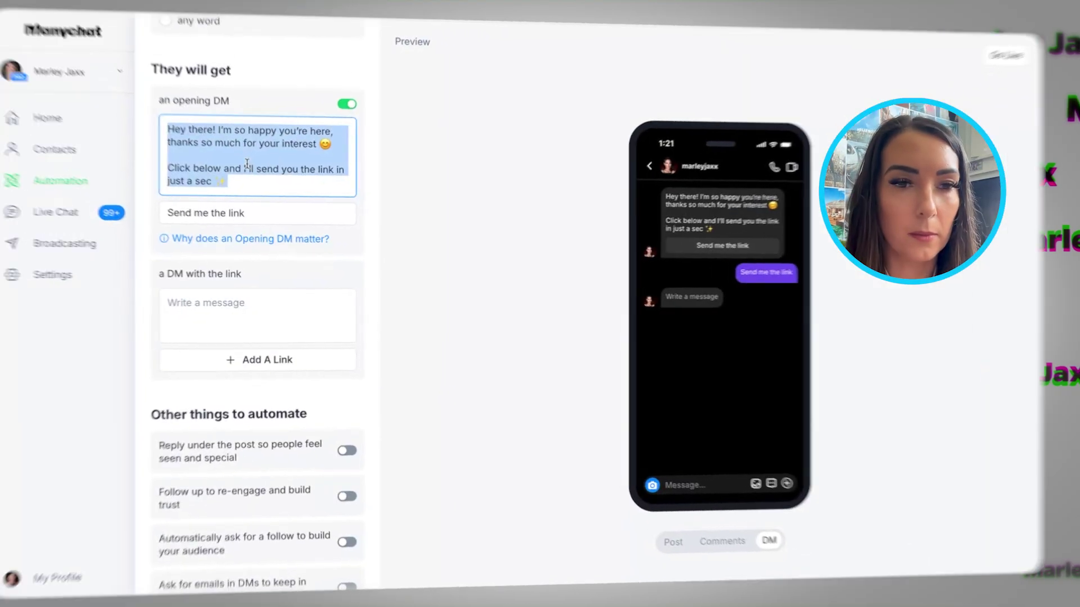
text(Hey hey! 👋 You asked for my best ChatGPT prompts—and you're about to get them.  🔥 These are the exact prompts I've used to write viral posts, sales pages, and even launch $10K offers in 24 hours.  But heads up → This list isn't sticking around forever.  Tap below to grab your copy now before it disappears. 👉 [Get the Prompts])
scroll(236, 169, up, 3)
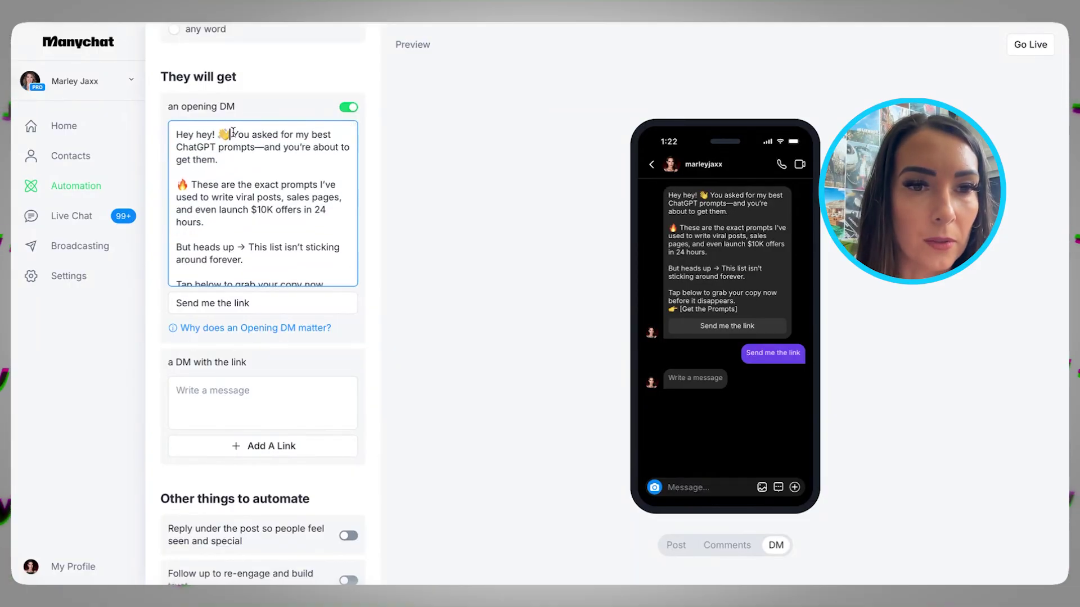
Shorten the greeting to 'Hey!' and replace the em dash after 'prompts' with a comma.
drag(234, 134, 193, 134)
key(BackSpace)
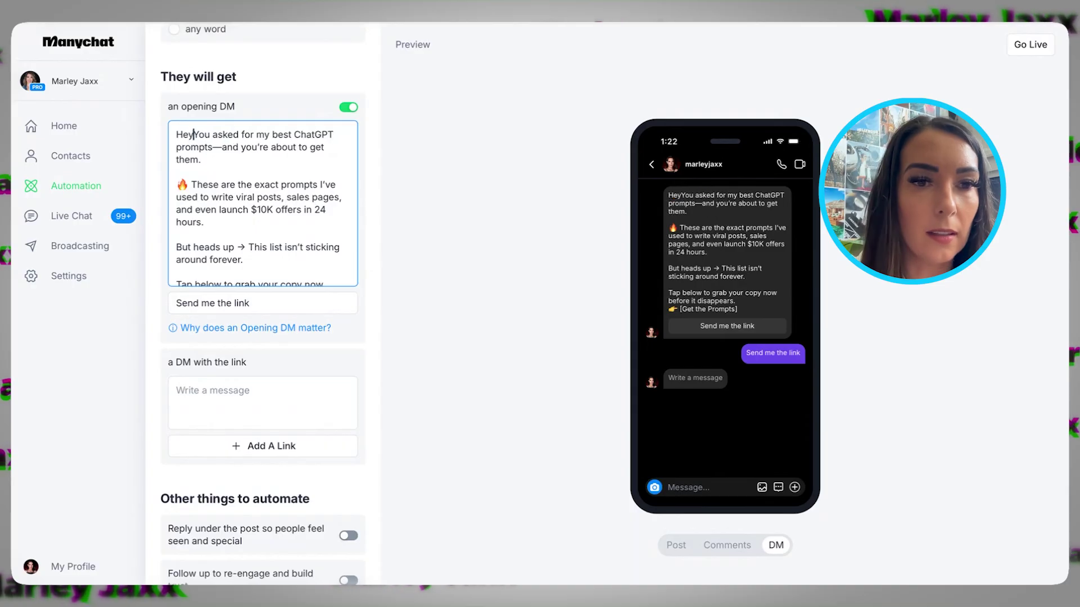
text(!)
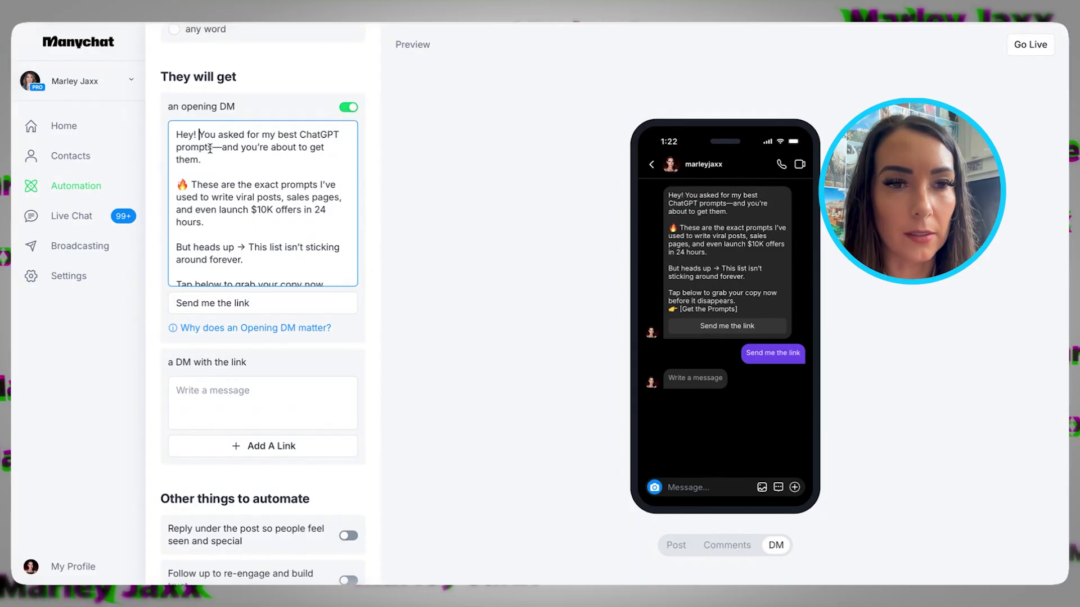
click(209, 148)
key(Delete)
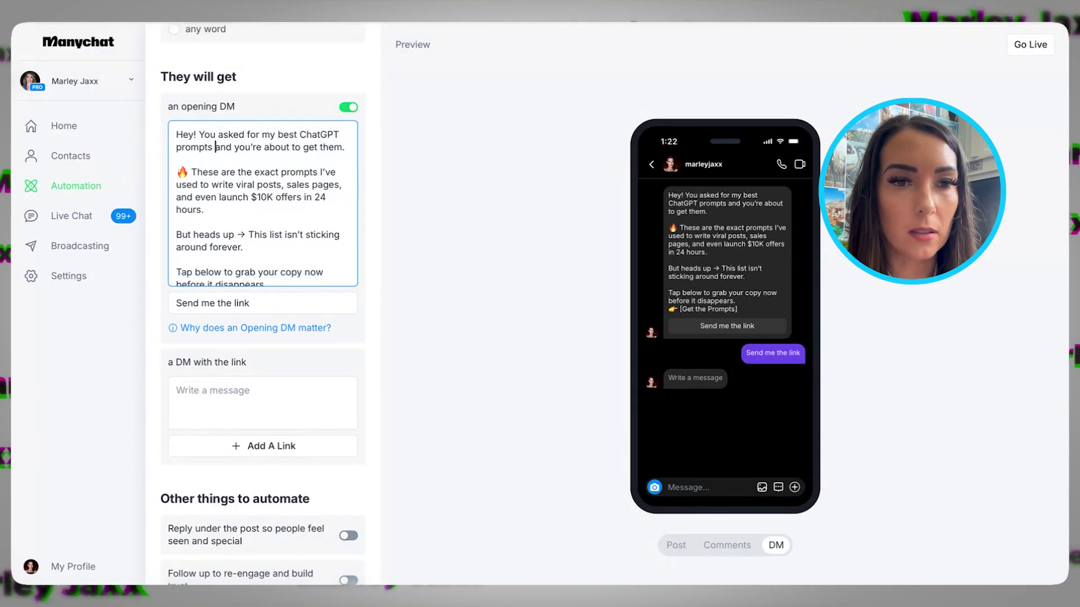
key(BackSpace)
text(,)
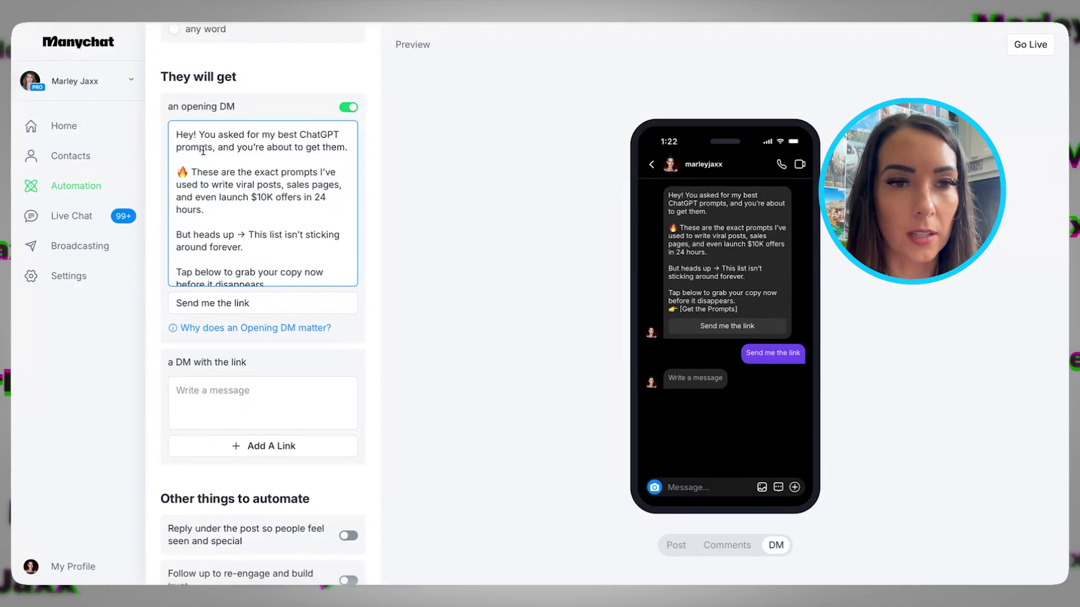
Delete '$10K' and the 'But heads up' and 'before it disappears' urgency lines.
scroll(200, 157, down, 1)
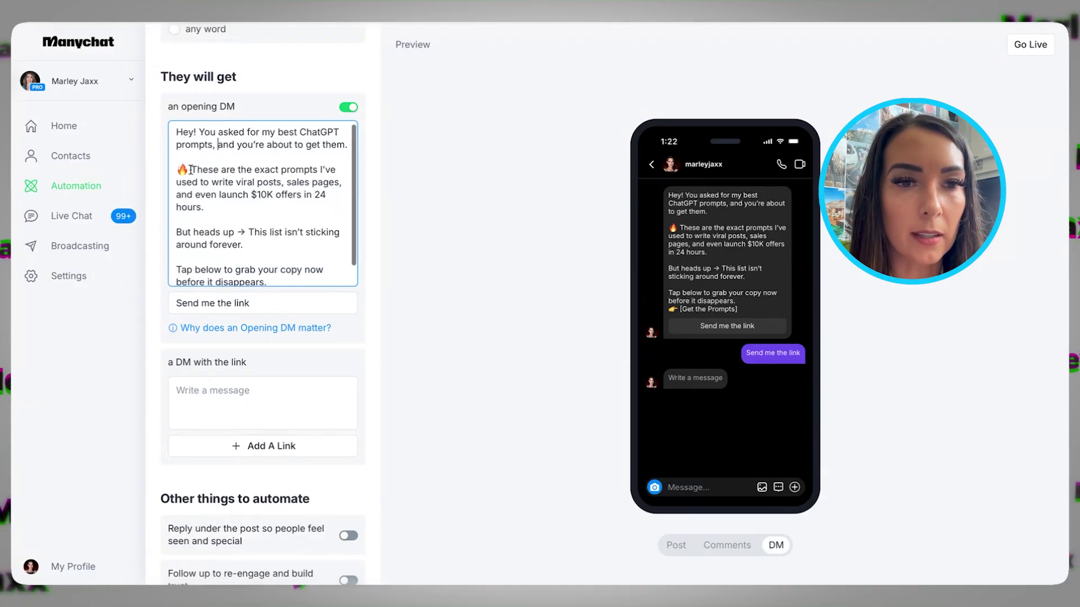
scroll(198, 177, down, 2)
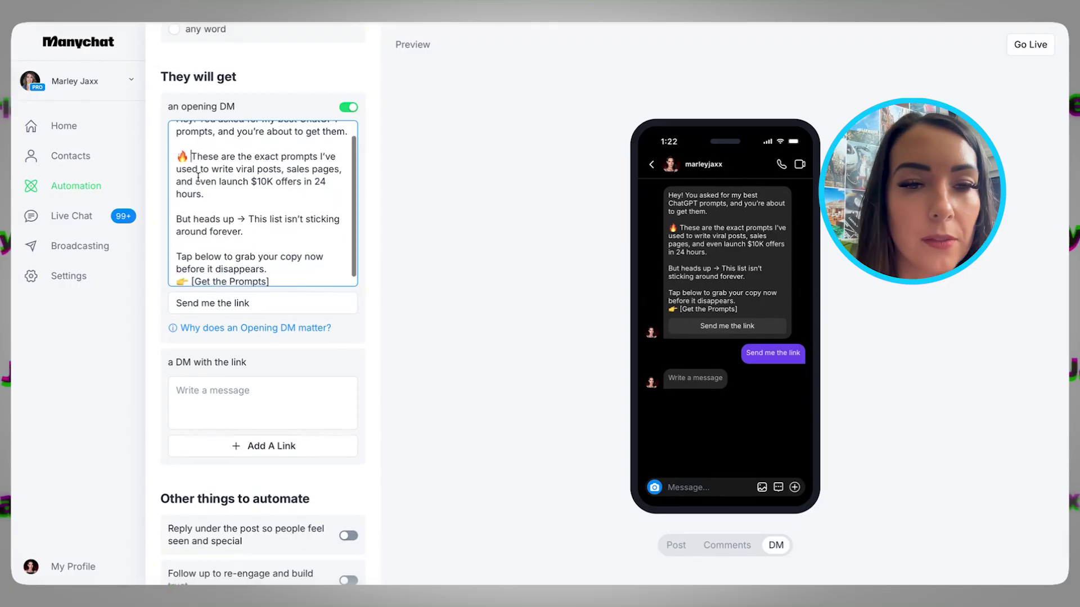
drag(275, 172, 251, 175)
key(BackSpace)
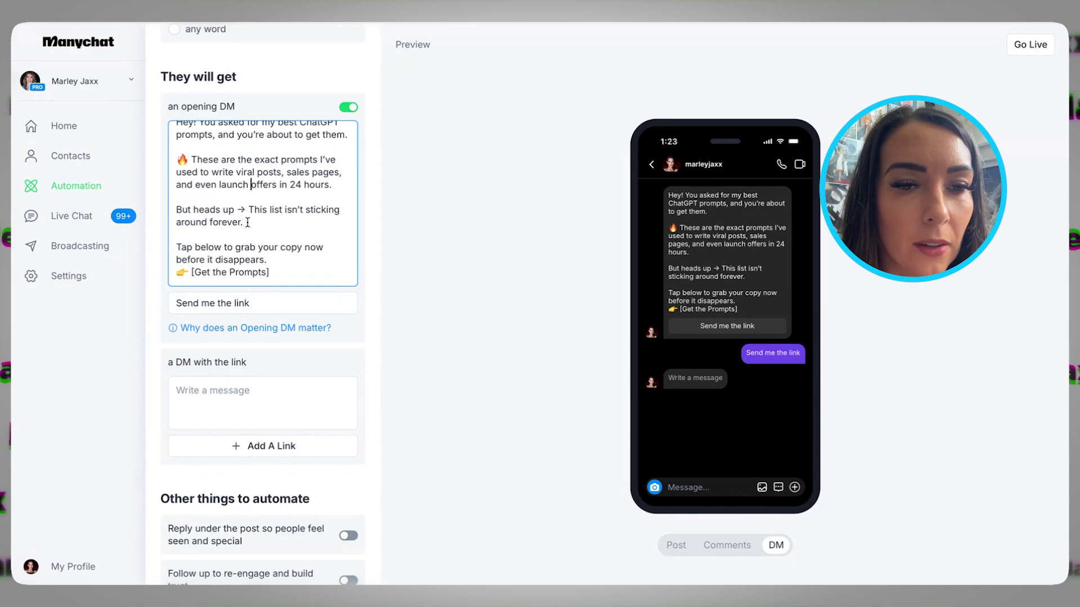
drag(244, 222, 178, 211)
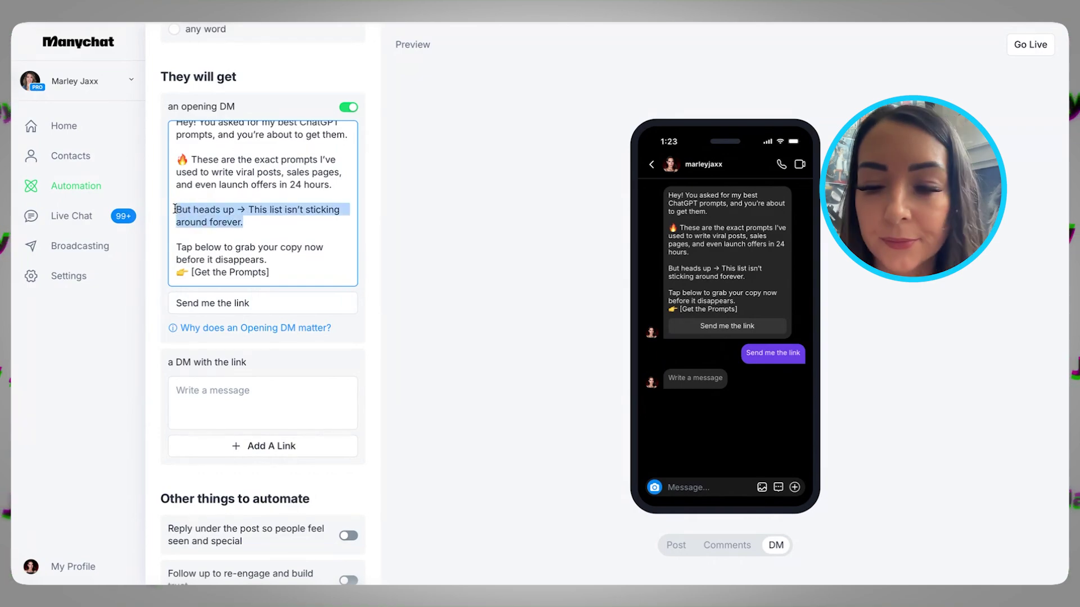
key(BackSpace)
key(BackSpace)
key(BackSpace)
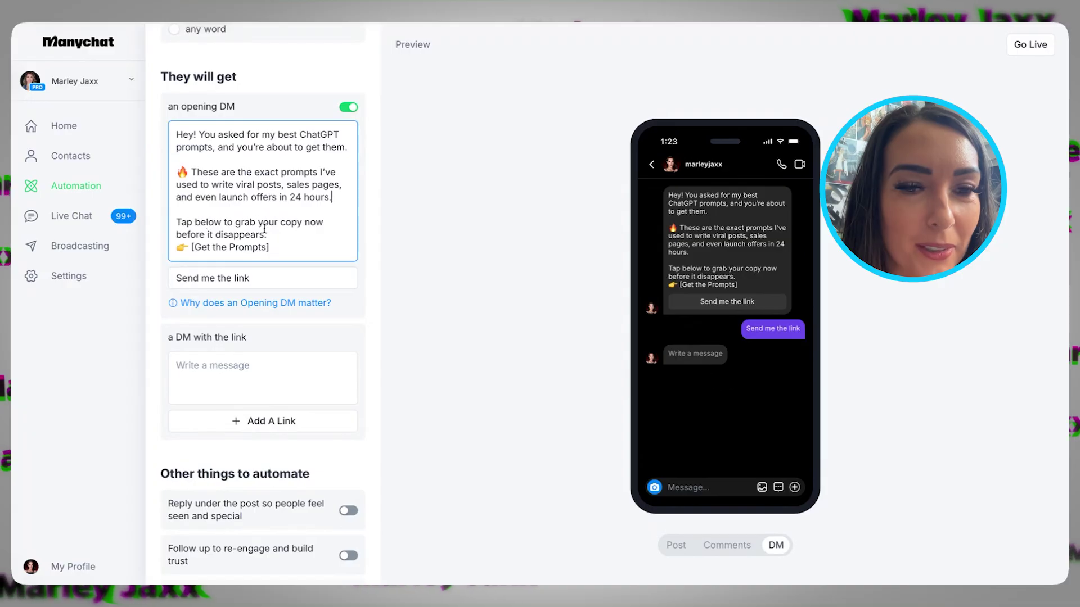
triple_click(266, 234)
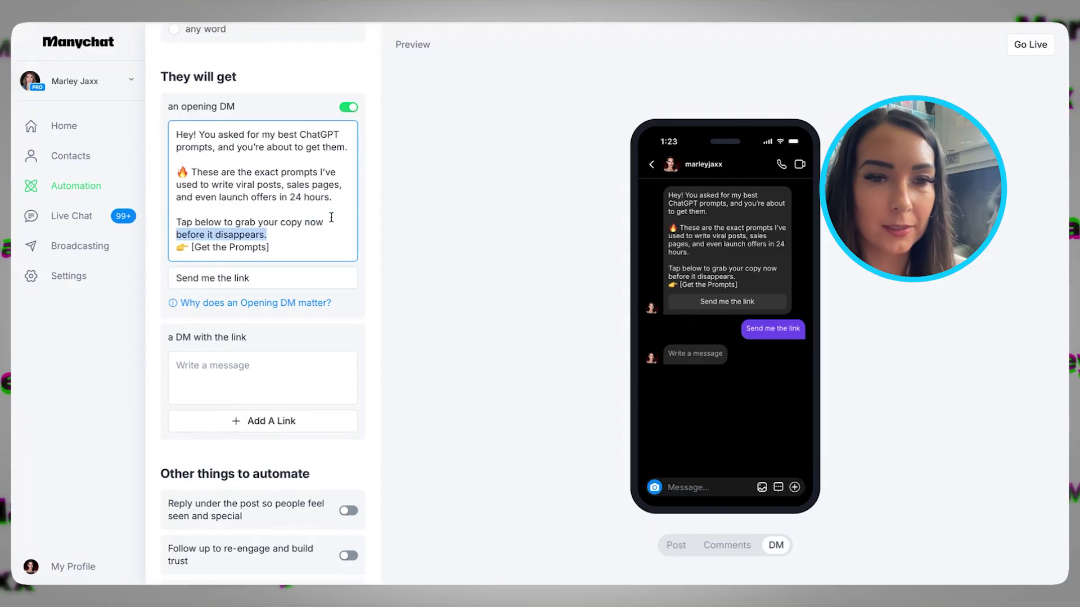
key(BackSpace)
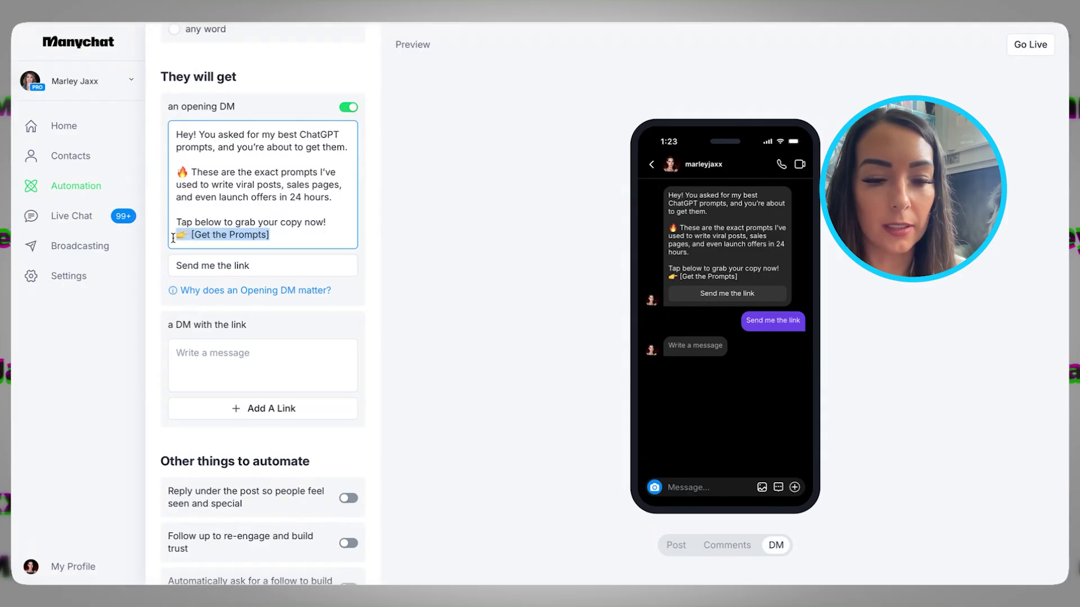
Move the '👉 [Get the Prompts]' line into the button text, replacing 'Send me the link'.
key(ctrl+x)
click(197, 264)
key(ctrl+v)
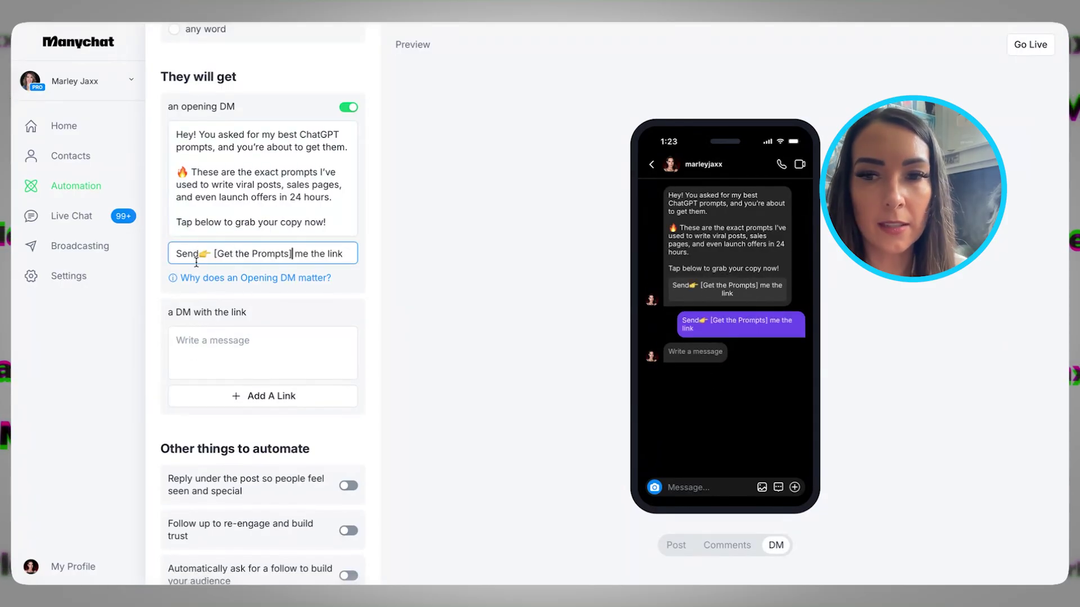
key(ctrl+a)
key(ctrl+v)
scroll(237, 212, down, 1)
click(226, 319)
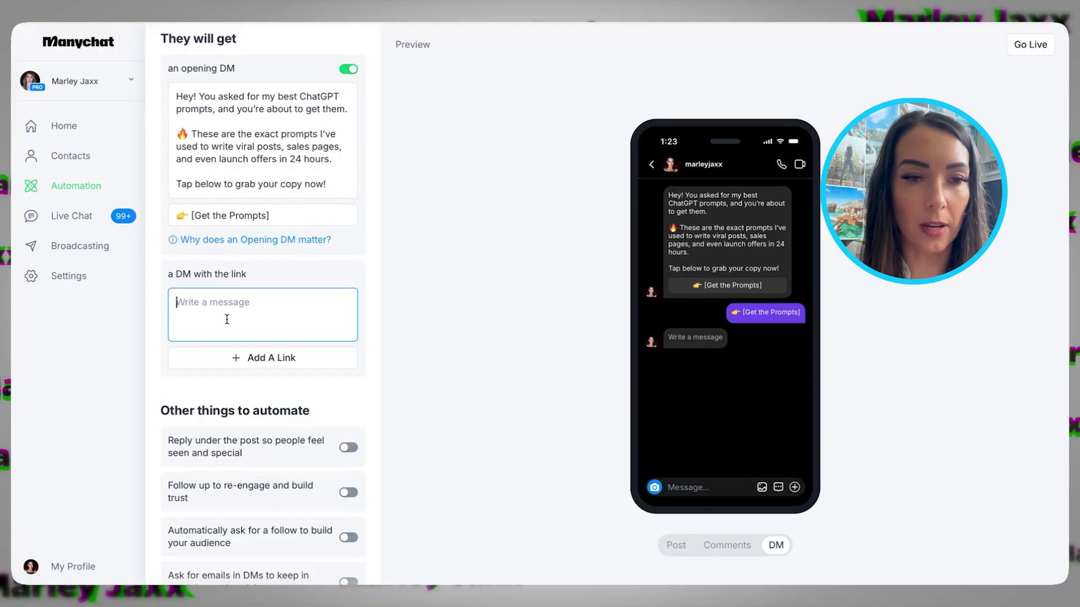
text(Awesome, you rockstar! Here are my best )
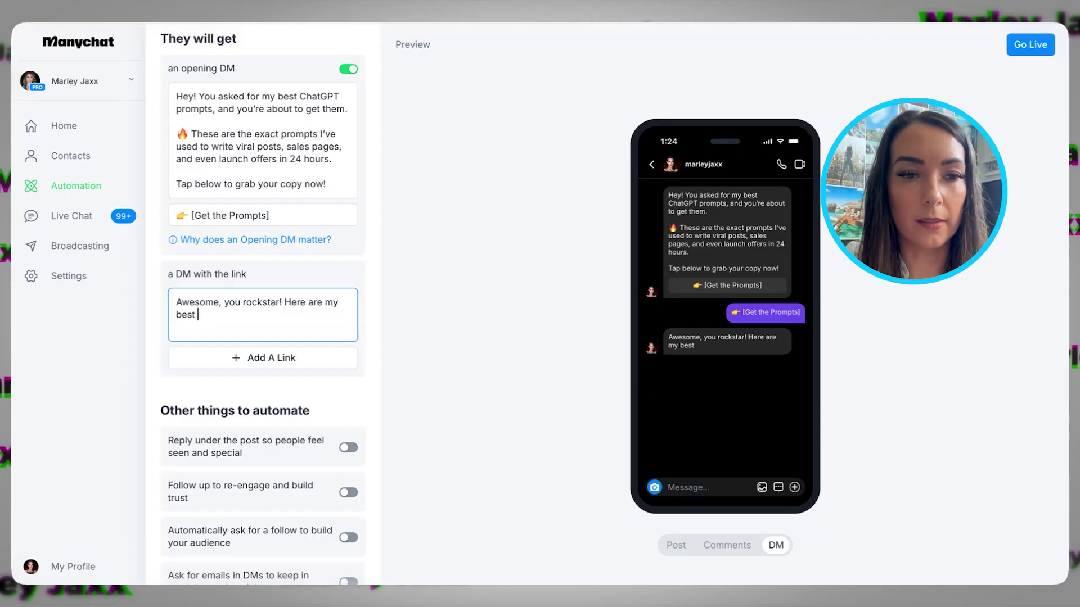
text(performing prompts!)
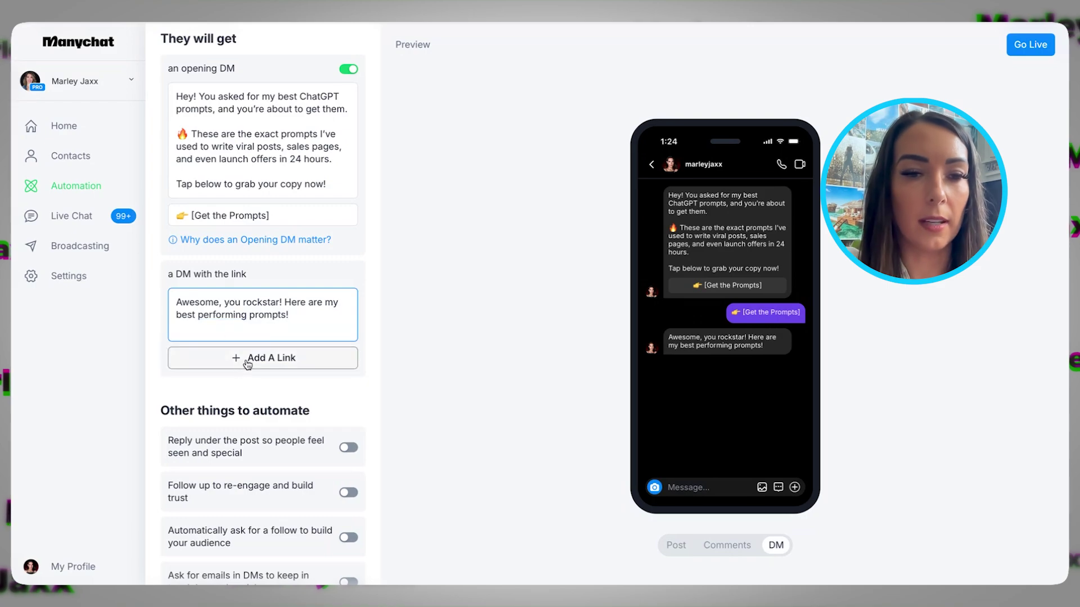
click(248, 362)
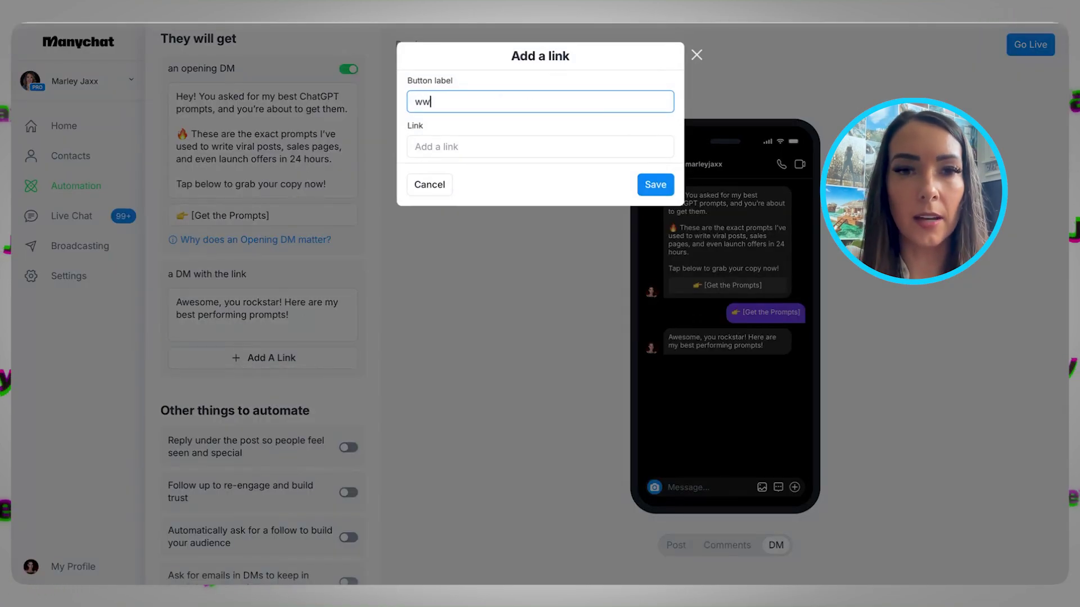
text(www.ti)
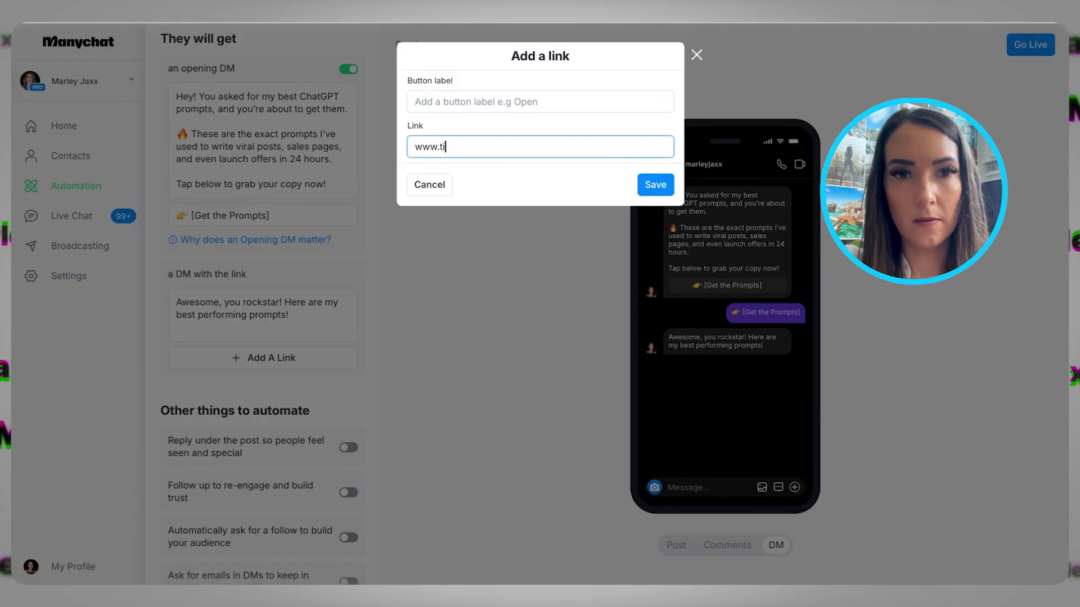
click(530, 101)
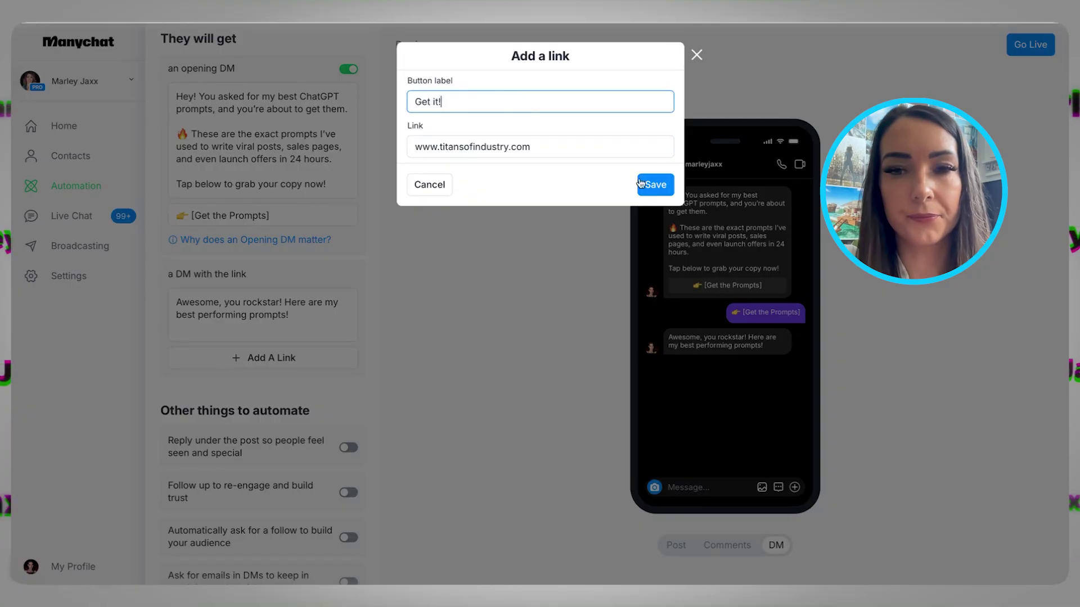
click(642, 183)
scroll(283, 331, down, 1)
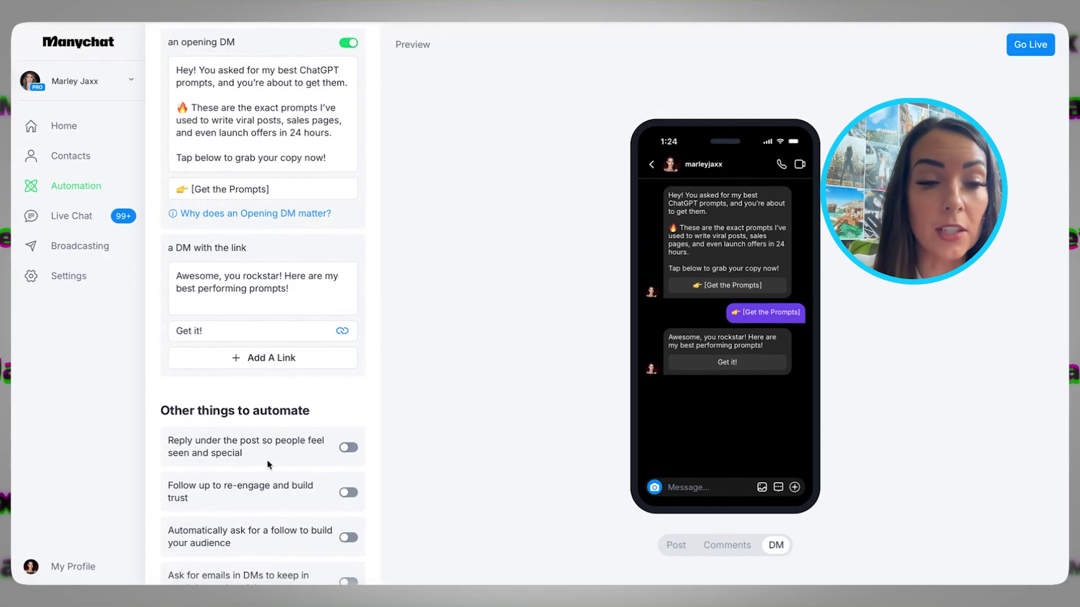
Enable the Reply under the post, Follow up, Ask for a follow and Ask for emails toggles.
click(348, 448)
scroll(352, 448, down, 2)
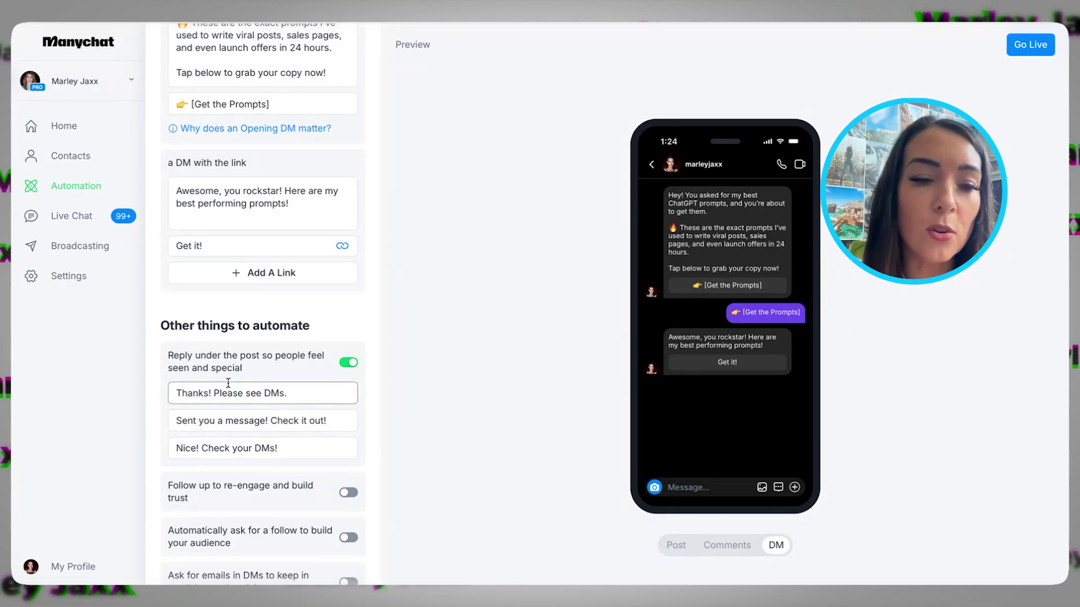
click(346, 494)
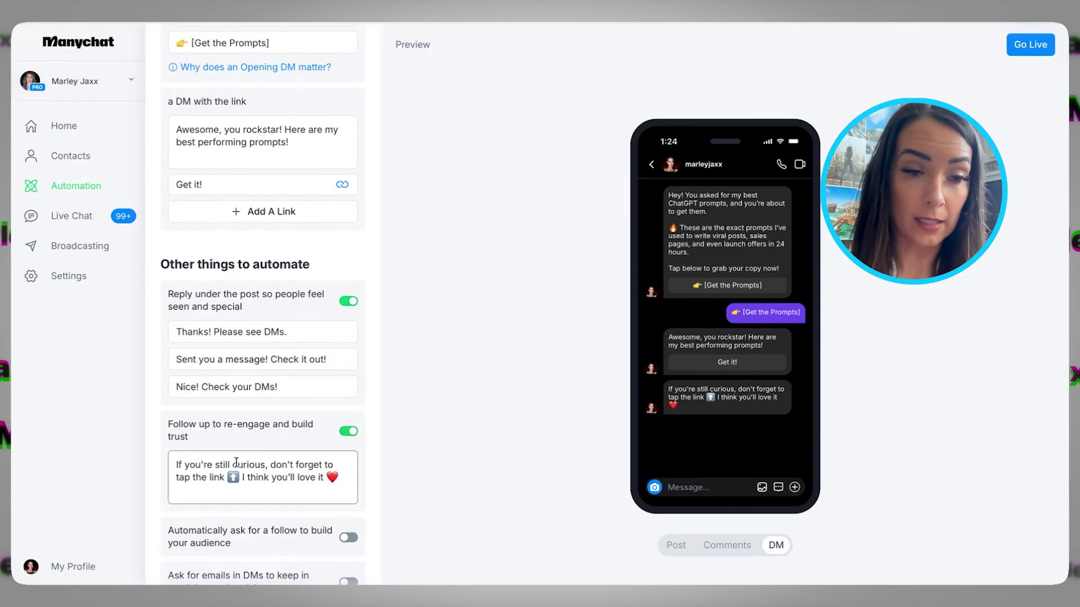
click(349, 537)
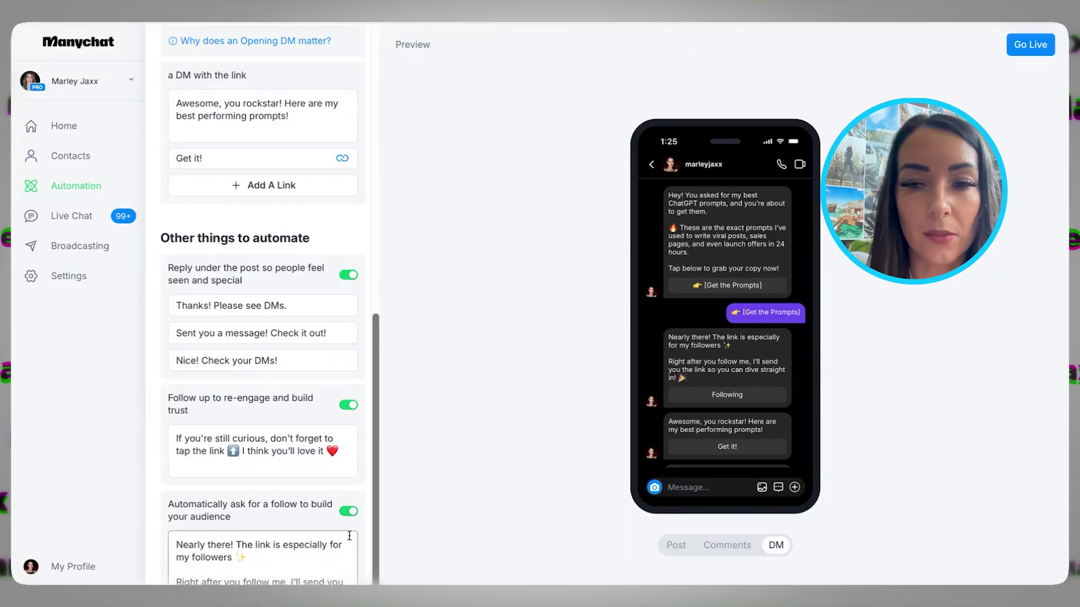
scroll(257, 516, down, 1)
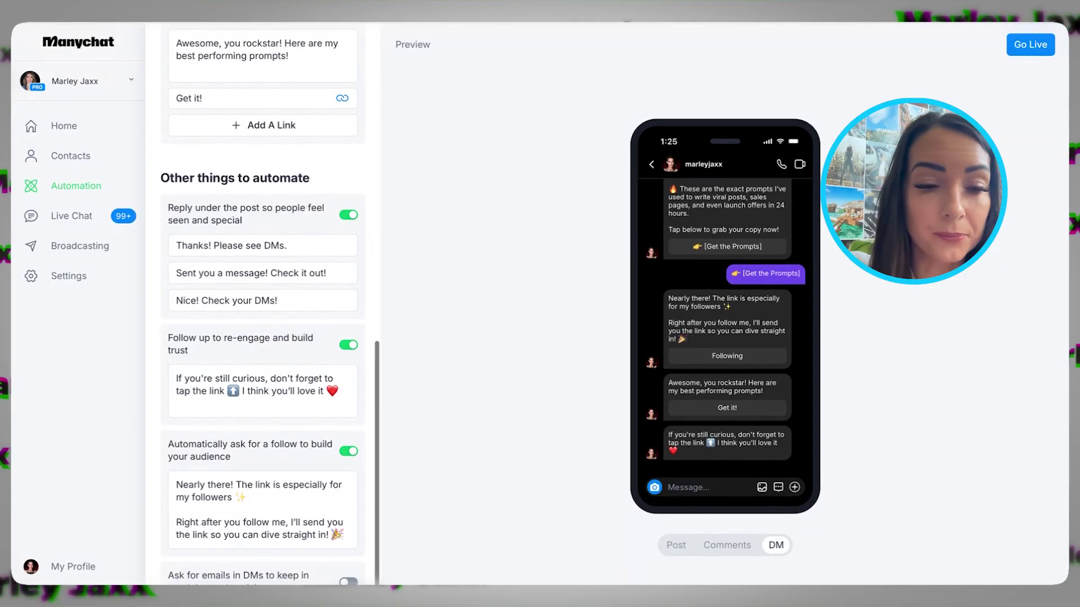
click(349, 582)
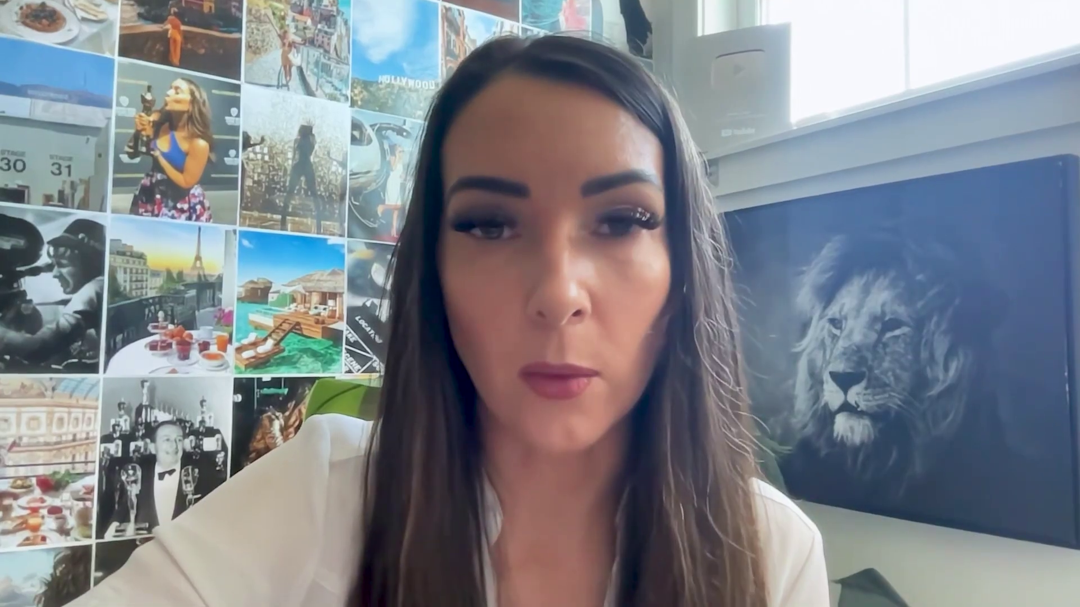
Switch Follow up, Ask for a follow and Ask for emails back off, keeping Reply under the post.
scroll(230, 483, up, 6)
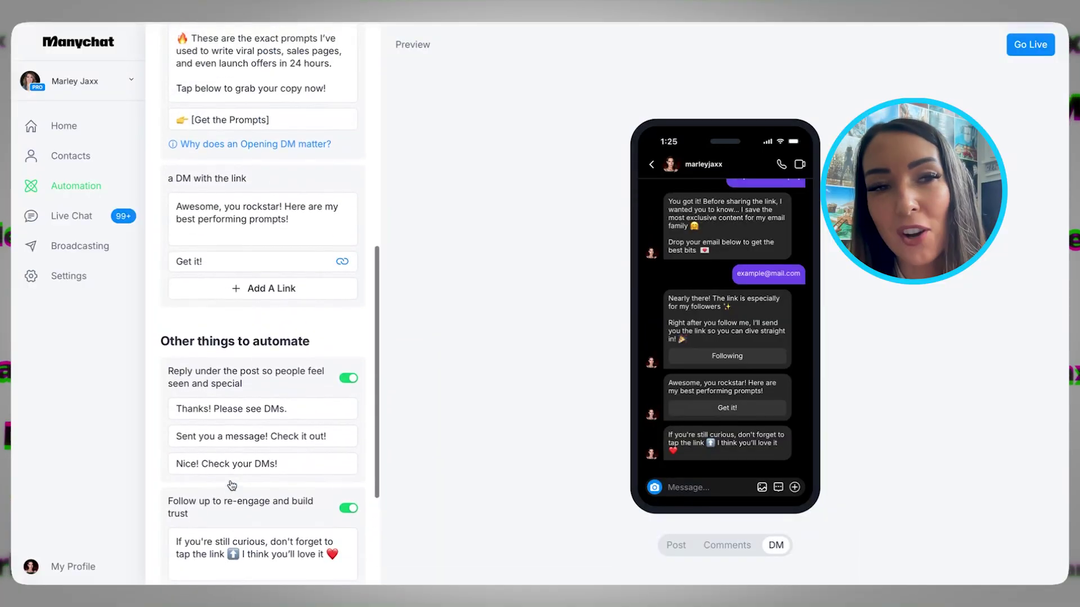
scroll(230, 480, down, 10)
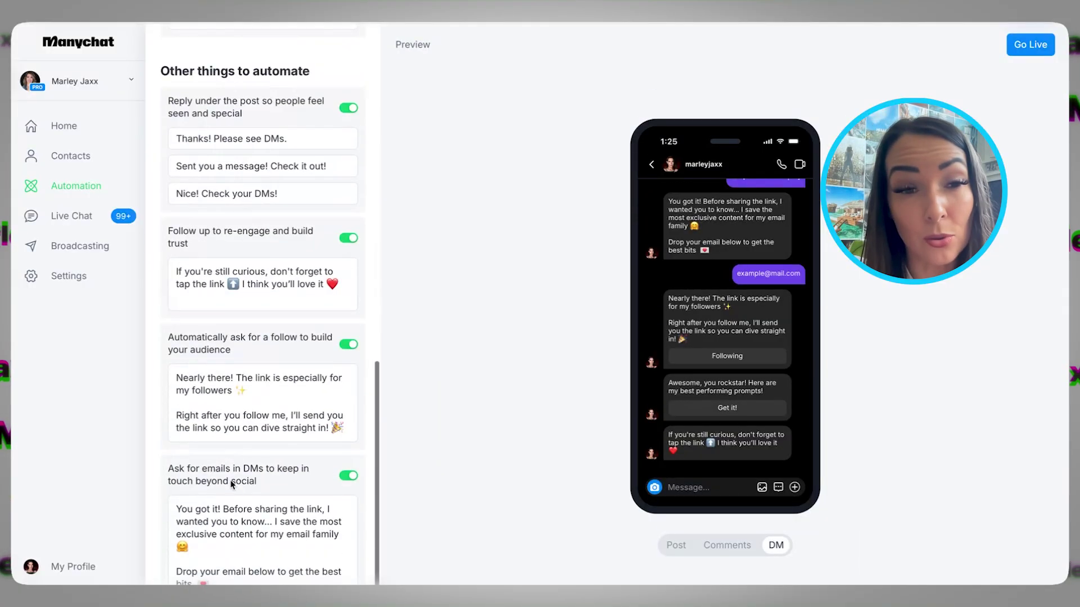
scroll(230, 482, up, 2)
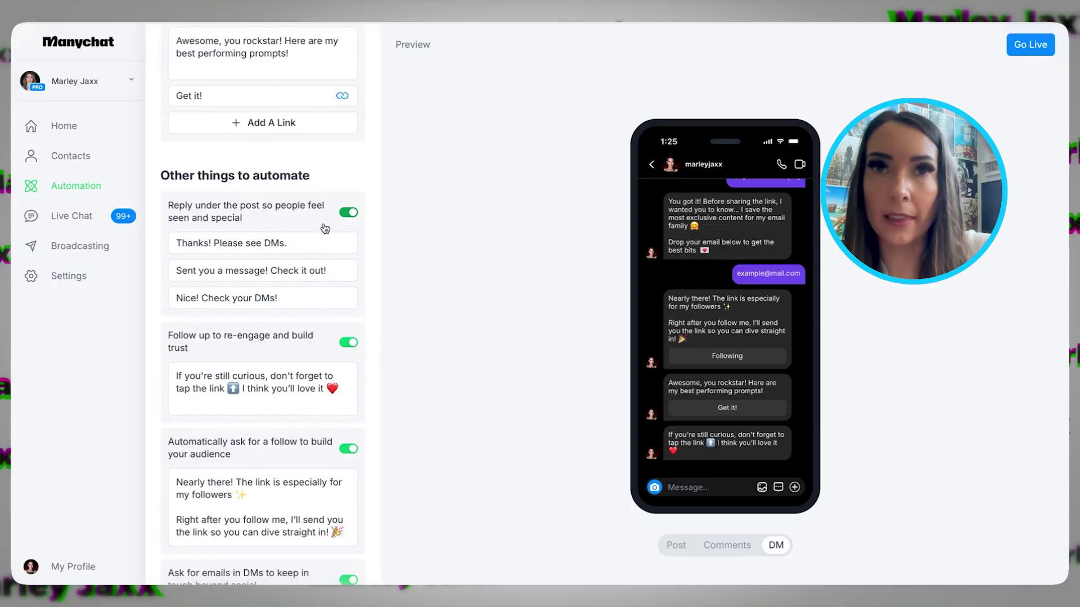
scroll(323, 229, down, 2)
click(347, 234)
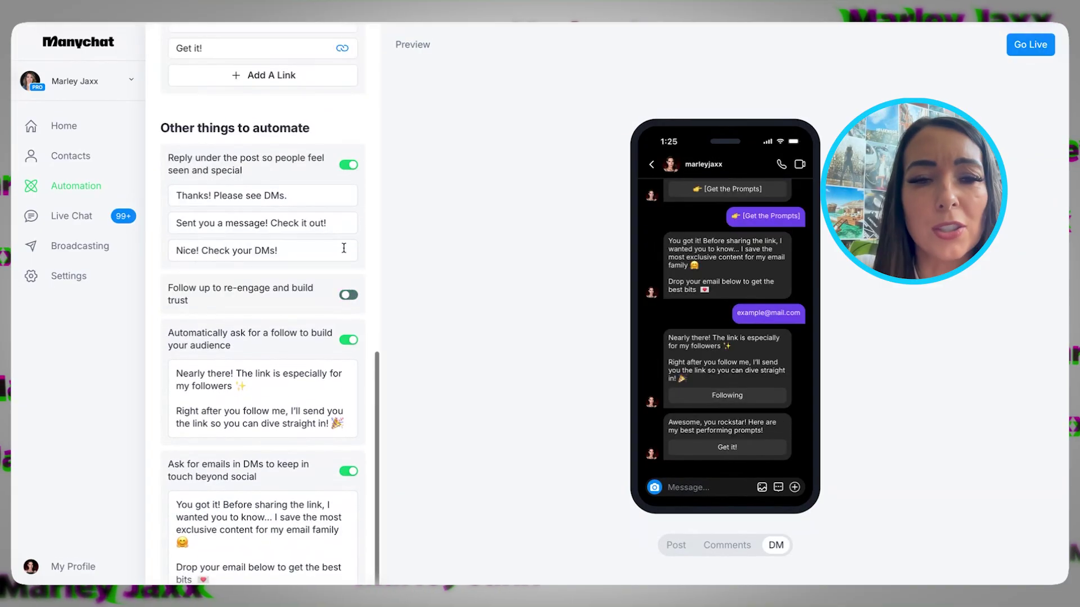
click(347, 340)
click(348, 458)
scroll(346, 476, up, 10)
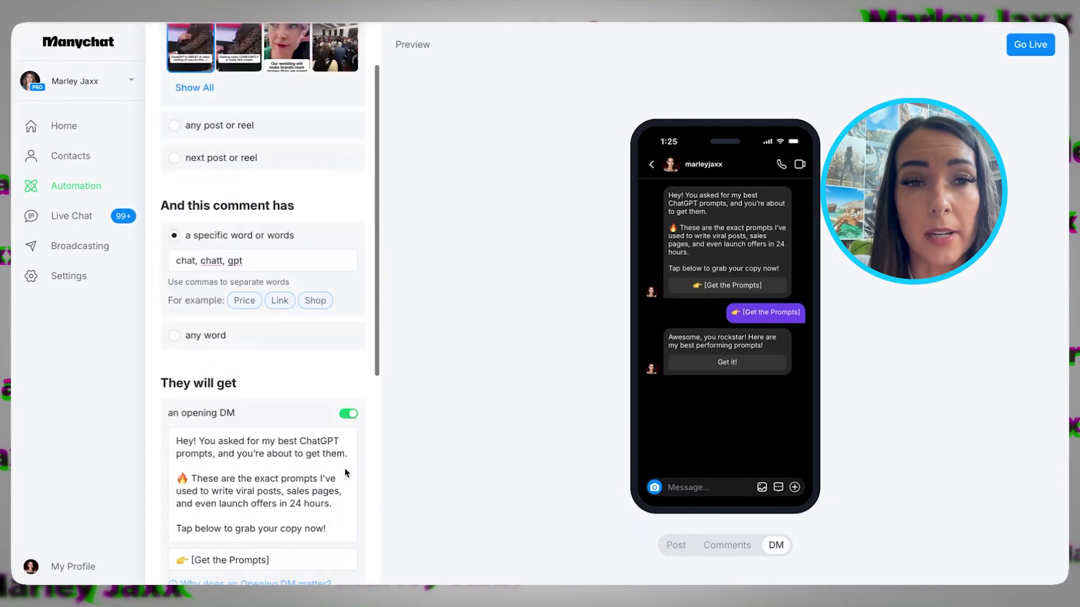
scroll(345, 473, down, 10)
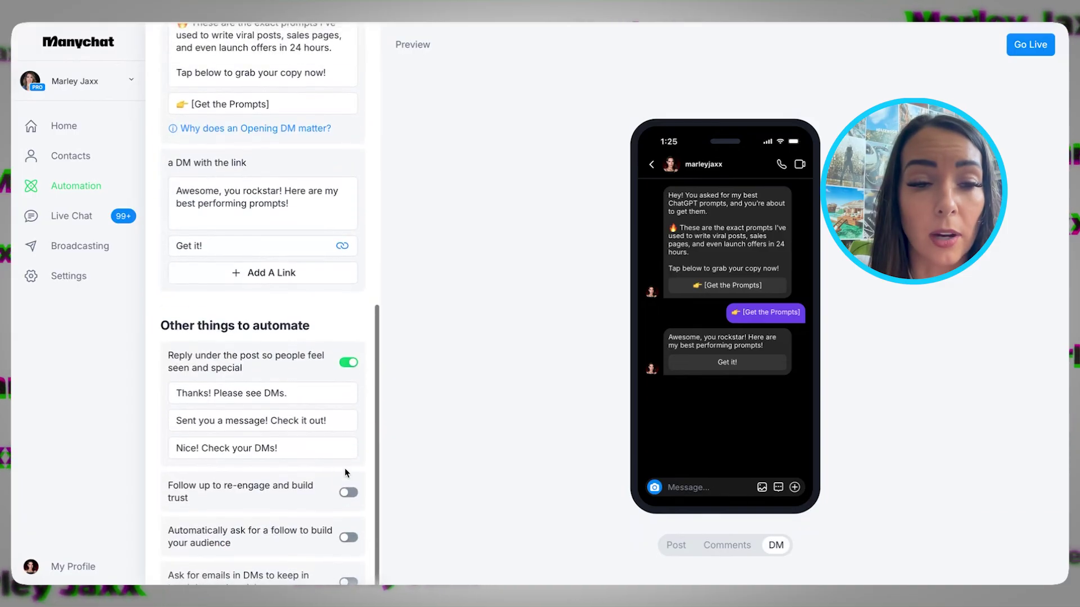